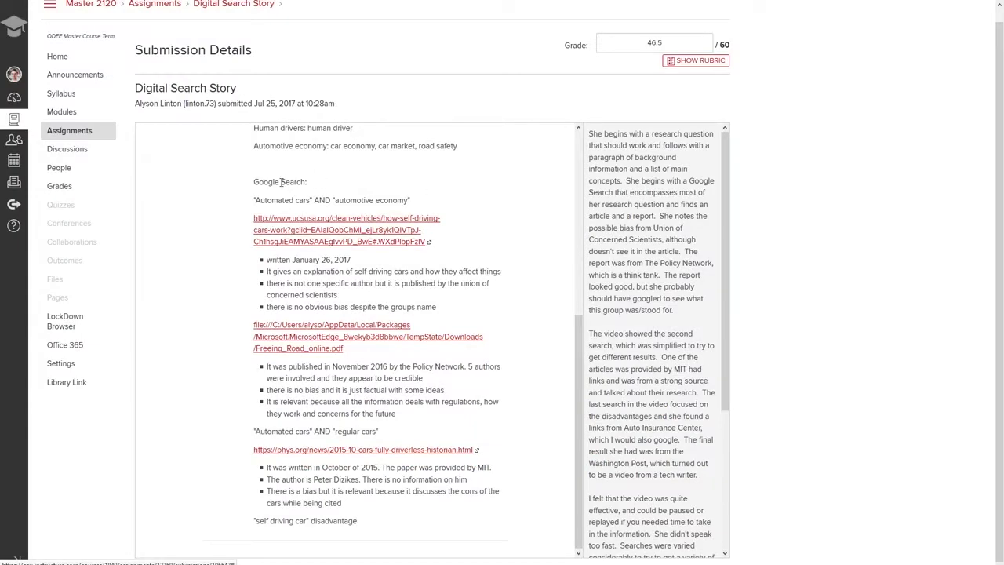
# Go to the Master 2120 course's Assignments list.
pyautogui.click(82, 131)
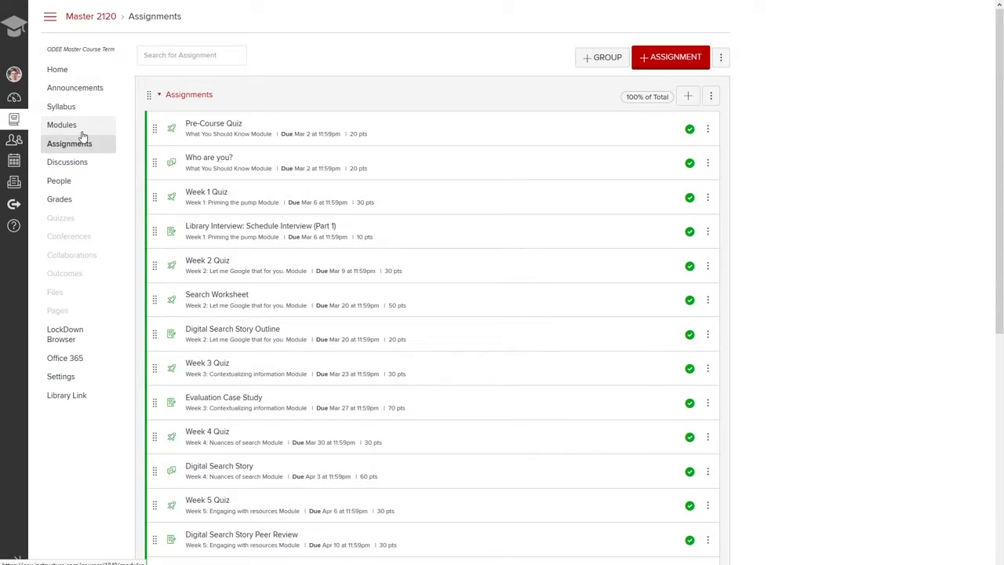
# Create a new assignment titled 'Completed Peer Review - Demo'.
pyautogui.click(674, 61)
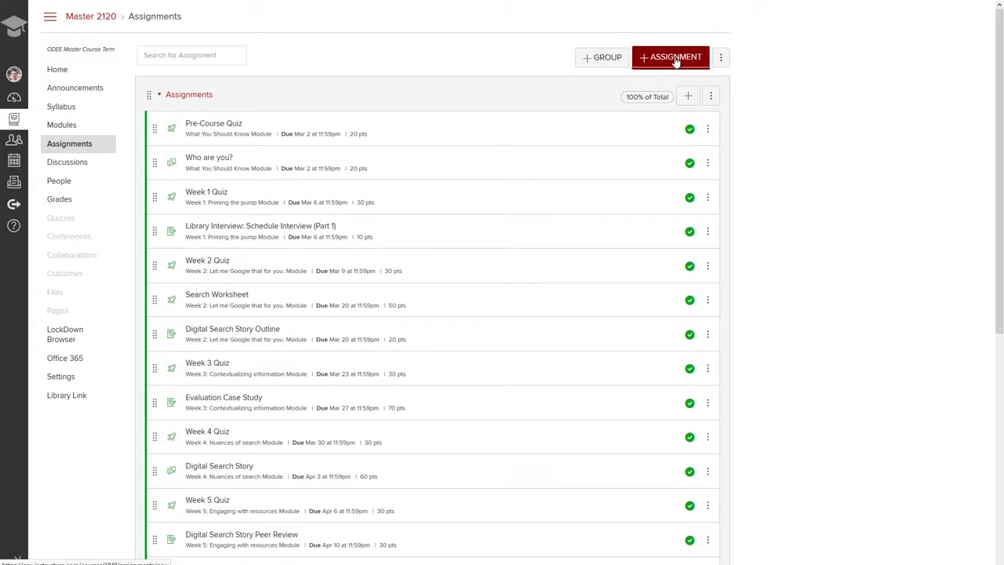
pyautogui.write('C')
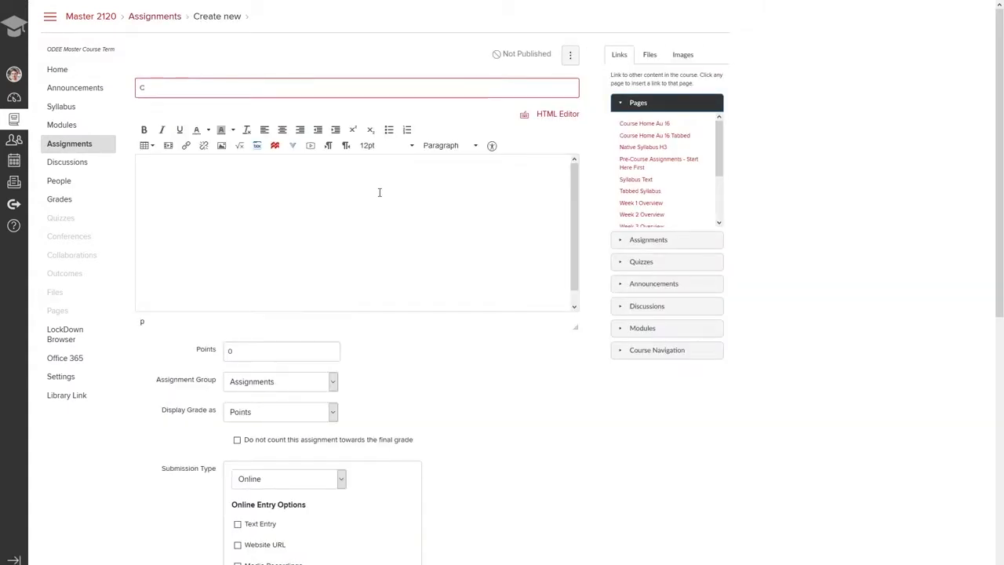
pyautogui.write('ompletee')
pyautogui.press('BackSpace')
pyautogui.write('d ')
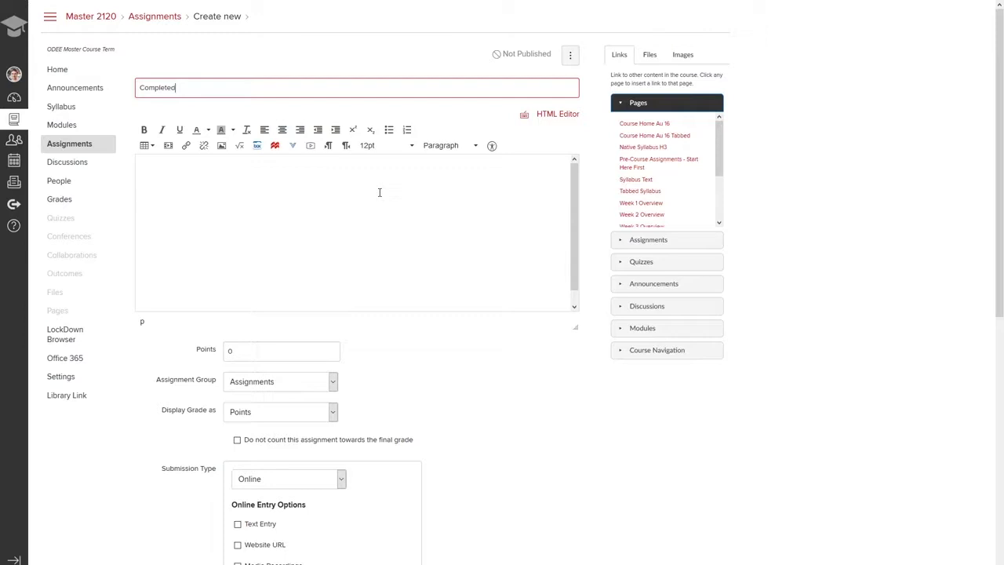
pyautogui.write('Peer R')
pyautogui.write('eview - ')
pyautogui.write('Demo')
# Begin the description with 'Peer Review for' and a link to the Digital Search Story discussion.
pyautogui.click(358, 189)
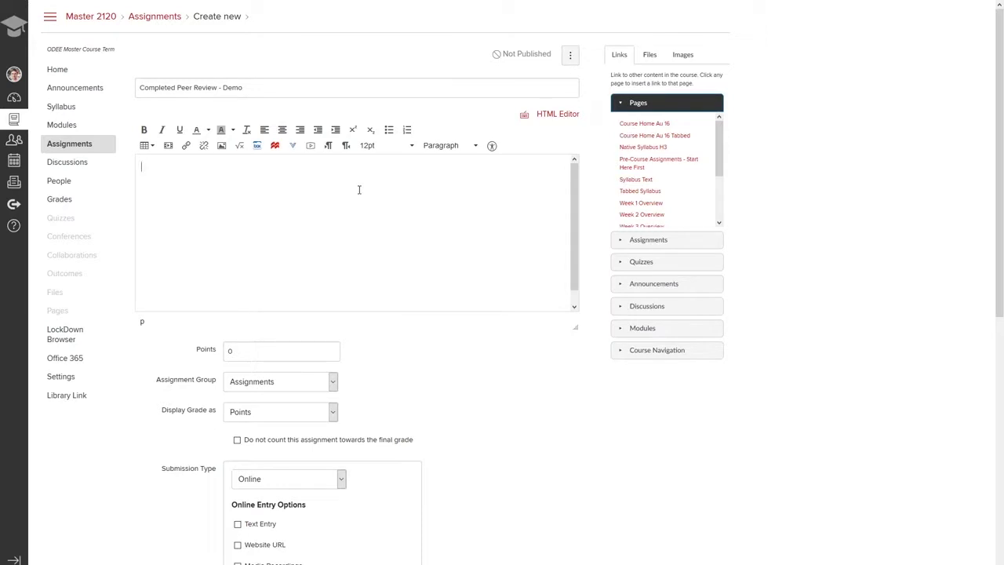
pyautogui.write('Peer R')
pyautogui.write('eview for')
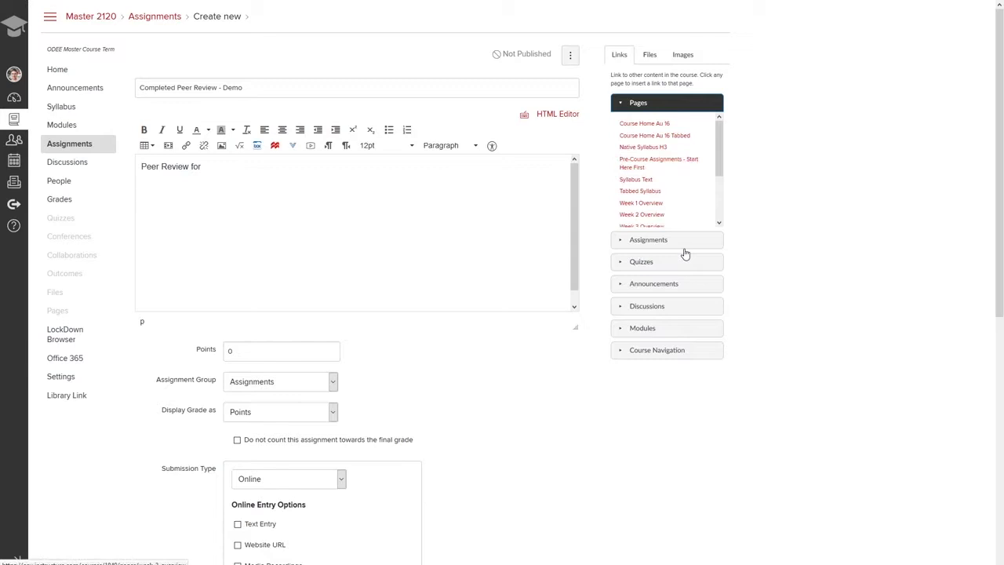
pyautogui.click(669, 309)
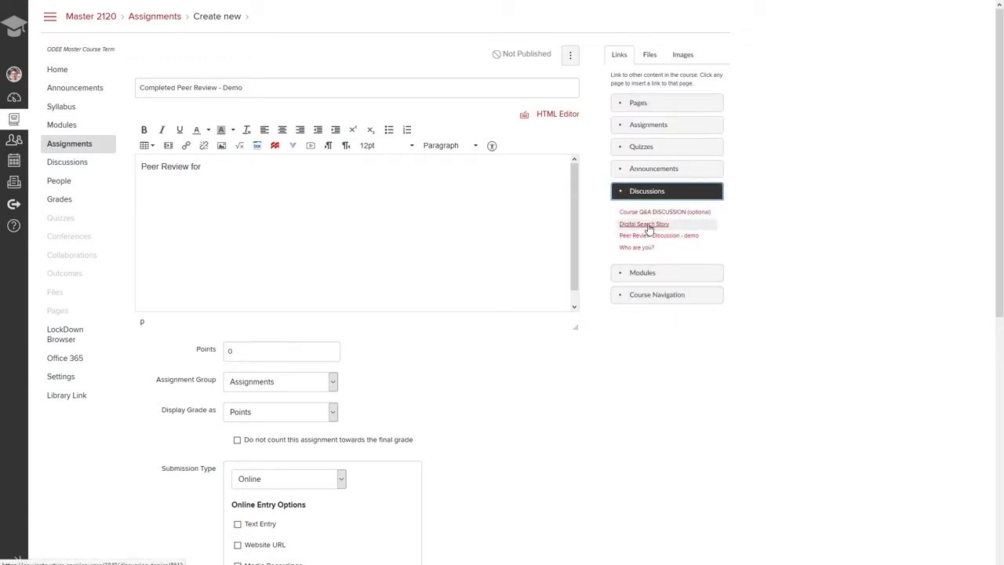
pyautogui.click(648, 227)
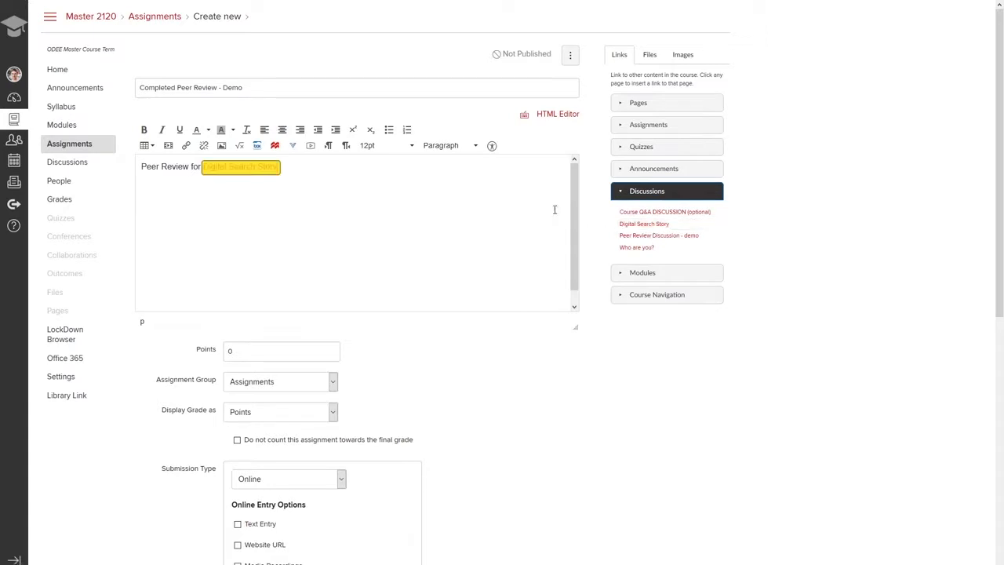
# Add description lines 'Detailed assignment instructions' and 'Canvas's guide for peer review submission'.
pyautogui.press('Return')
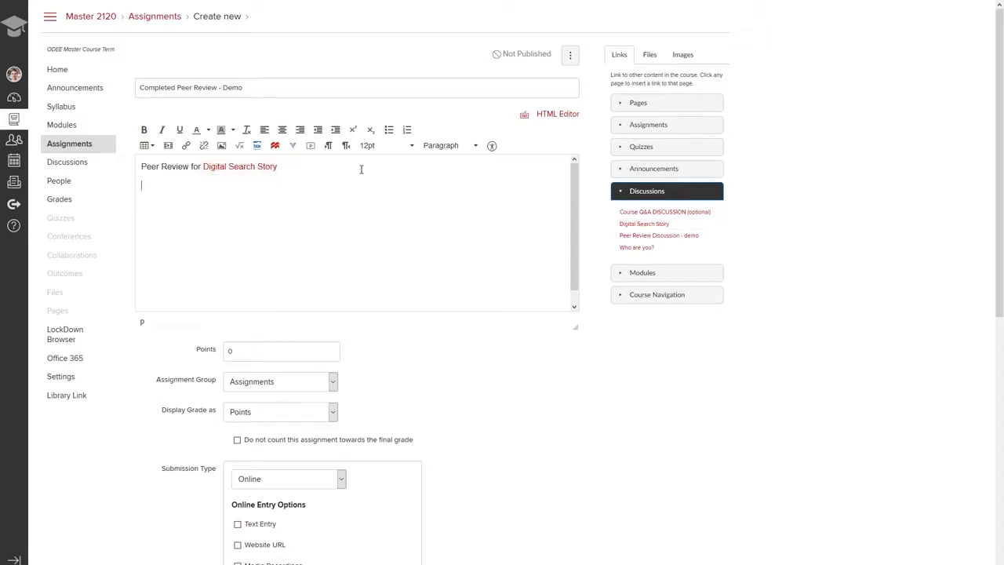
pyautogui.write('Deta')
pyautogui.write('iled assignmen')
pyautogui.write('t instruc')
pyautogui.write('tions ')
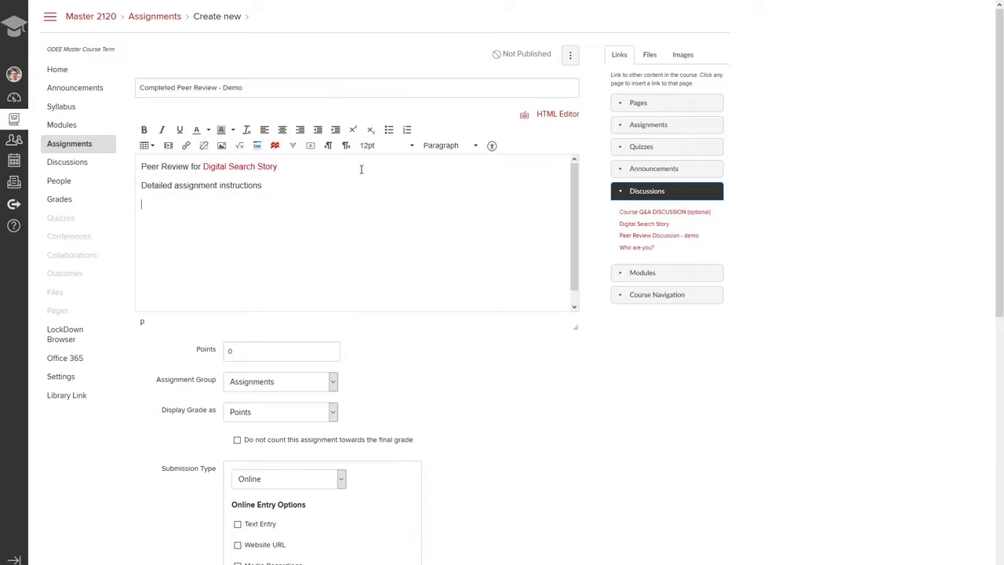
pyautogui.write('D')
pyautogui.press('BackSpace')
pyautogui.write("Canvas'")
pyautogui.write('s')
pyautogui.write(' guide for ')
pyautogui.write('peer r')
pyautogui.write('eview submi')
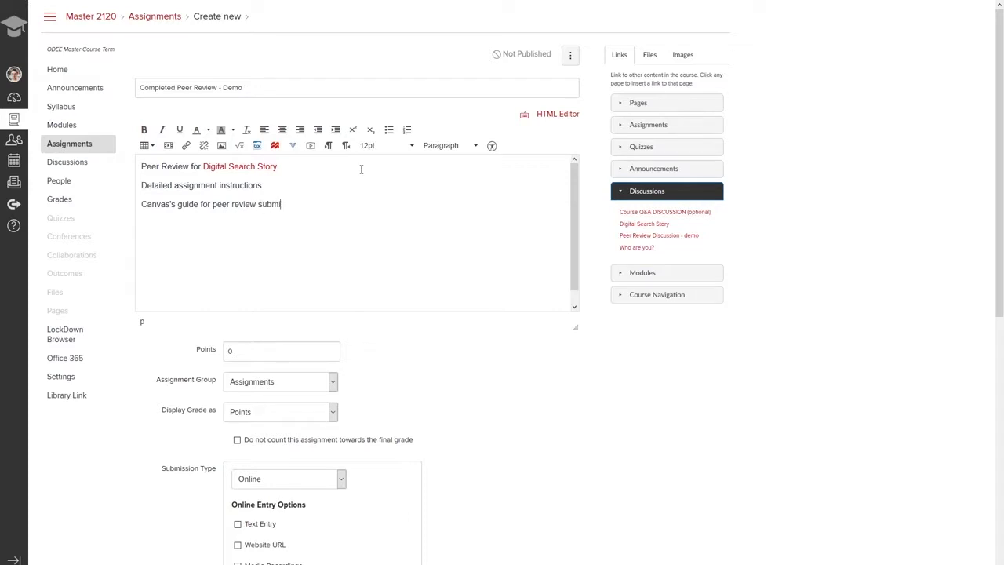
pyautogui.write('ssion')
pyautogui.moveTo(257, 354); pyautogui.dragTo(221, 351)
# Set the assignment to 30 points with No Submission as the submission type.
pyautogui.write('30')
pyautogui.scroll(-3, 385, 365)
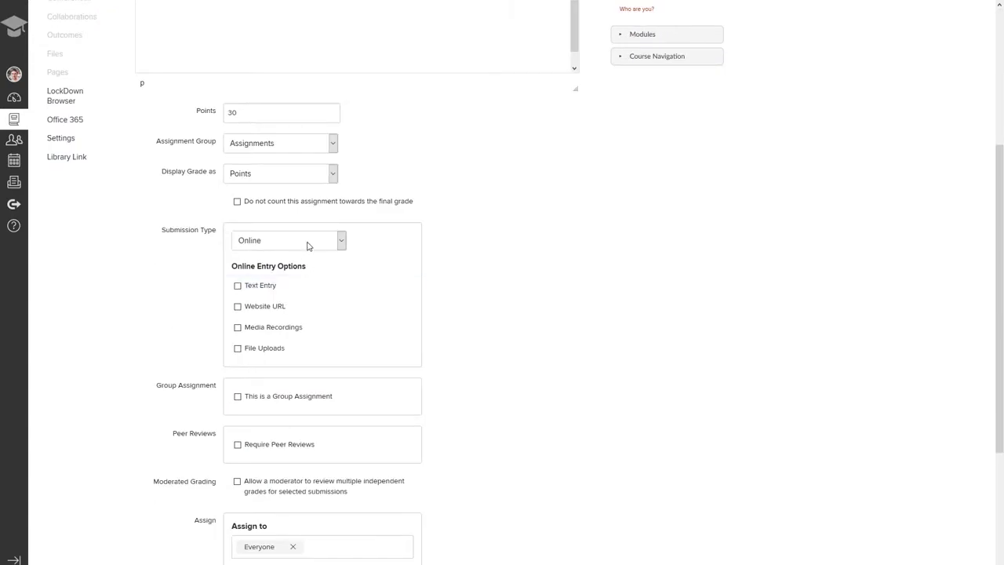
pyautogui.click(308, 245)
pyautogui.click(305, 256)
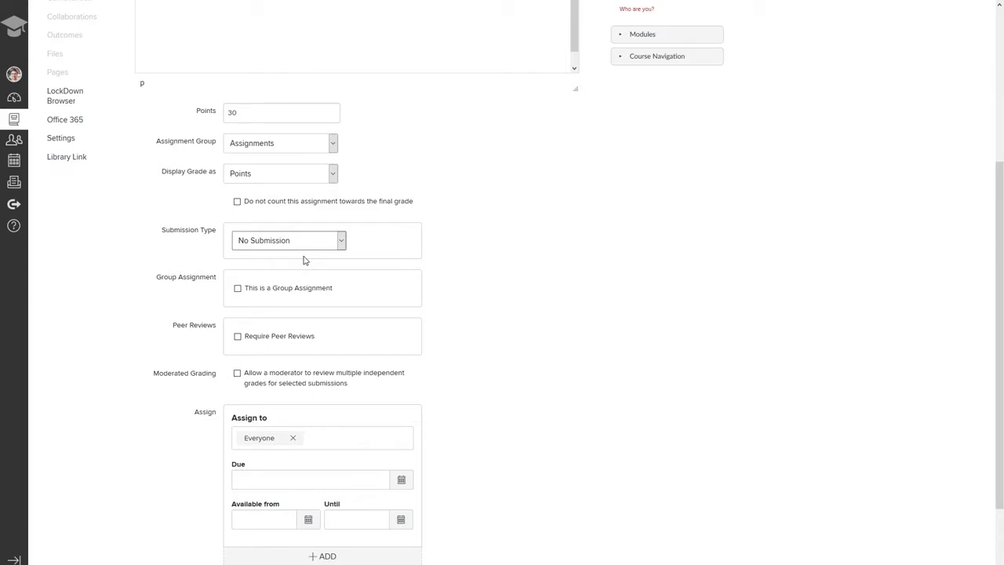
# Set the due date to February 23, then save and publish the assignment.
pyautogui.scroll(-1, 305, 329)
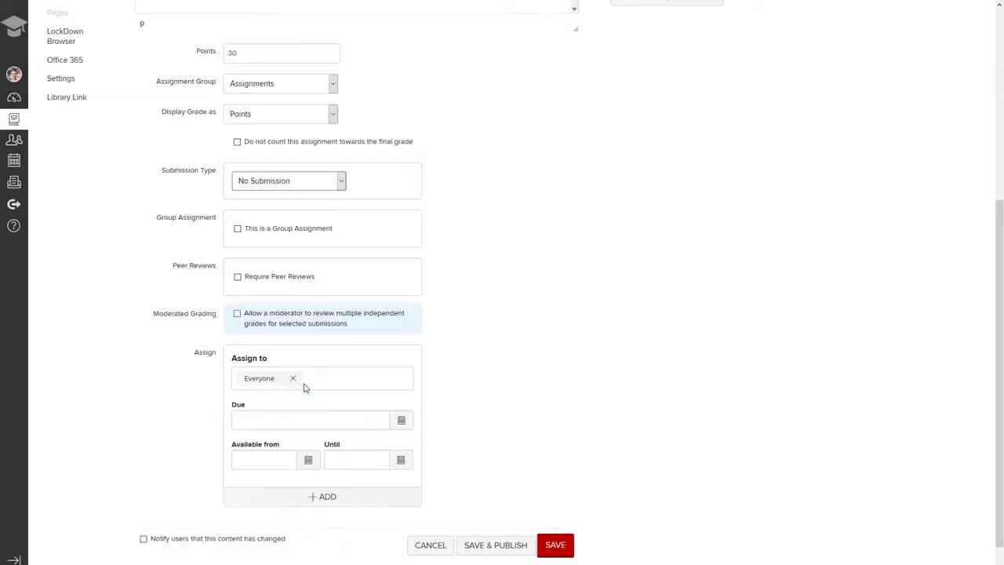
pyautogui.click(401, 398)
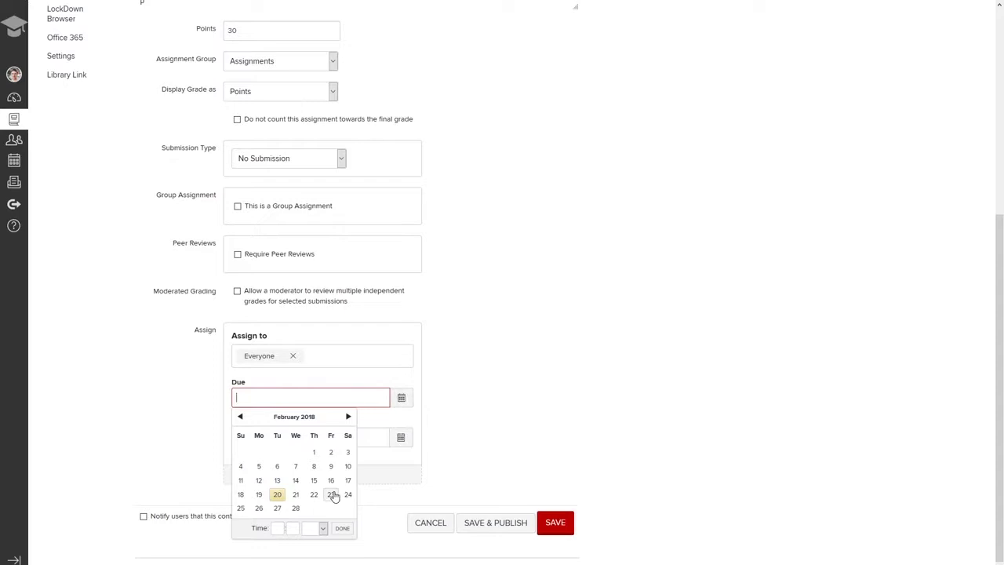
pyautogui.click(330, 494)
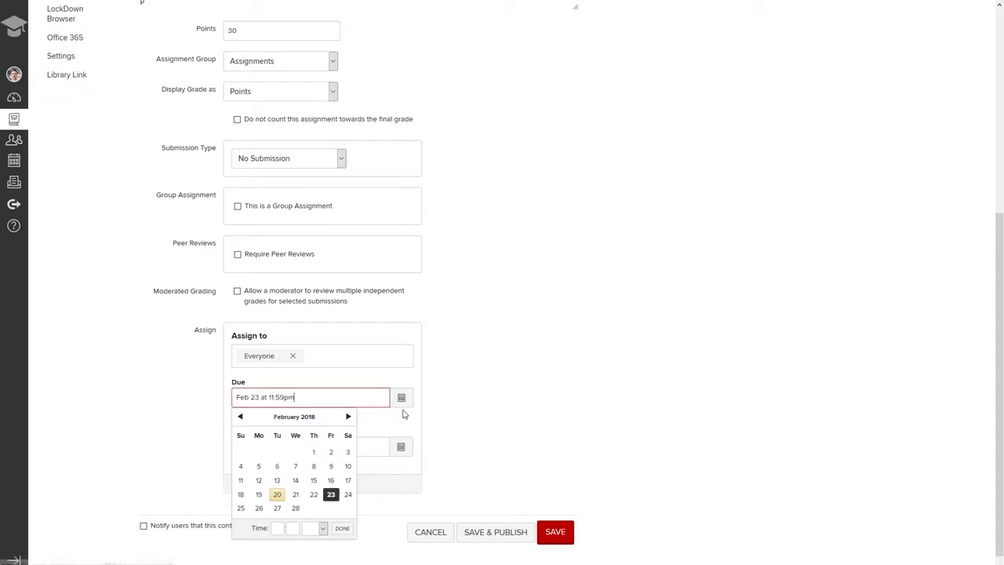
pyautogui.click(463, 406)
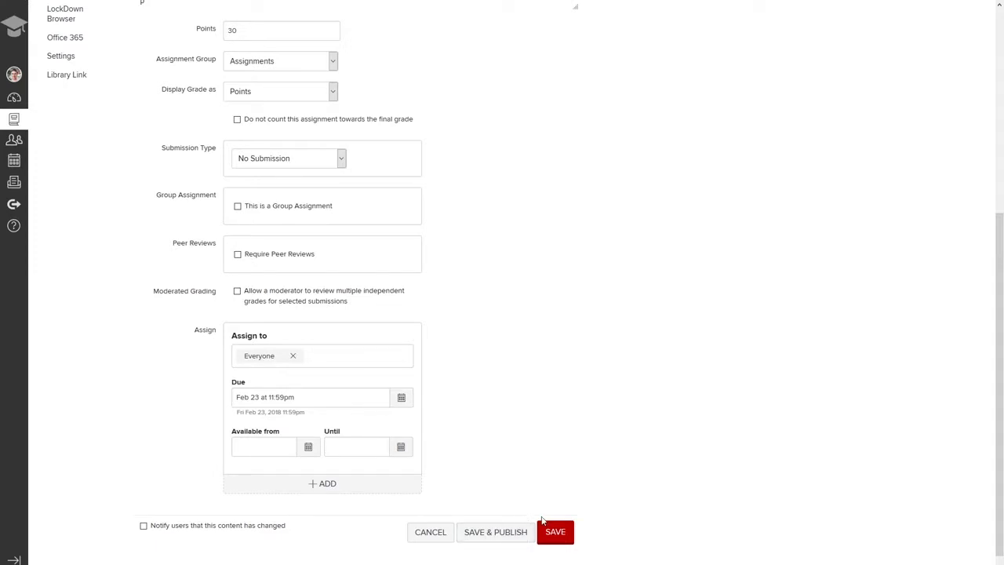
pyautogui.click(510, 531)
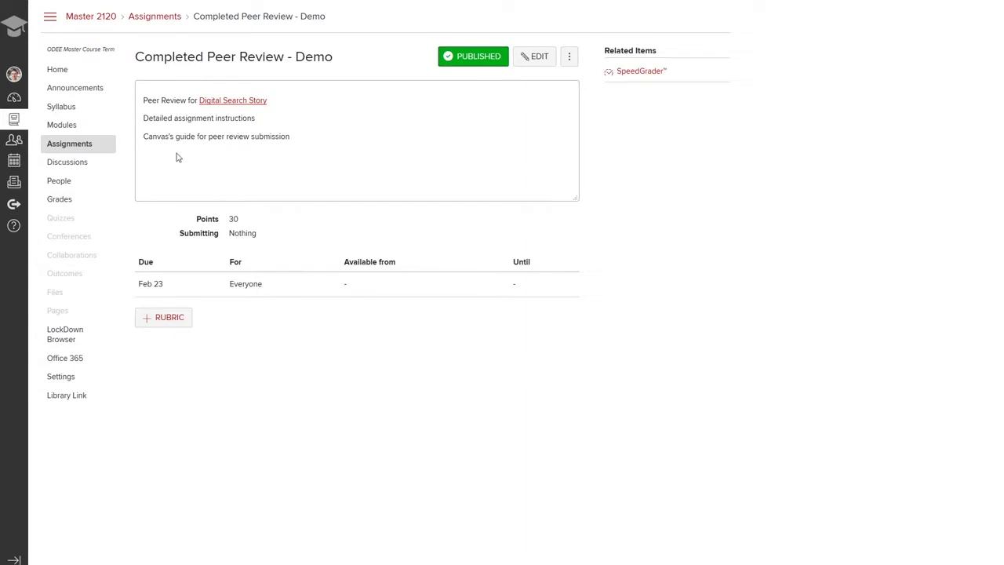
# Show the Peer Reviews page of the Digital Search Story discussion.
pyautogui.click(77, 166)
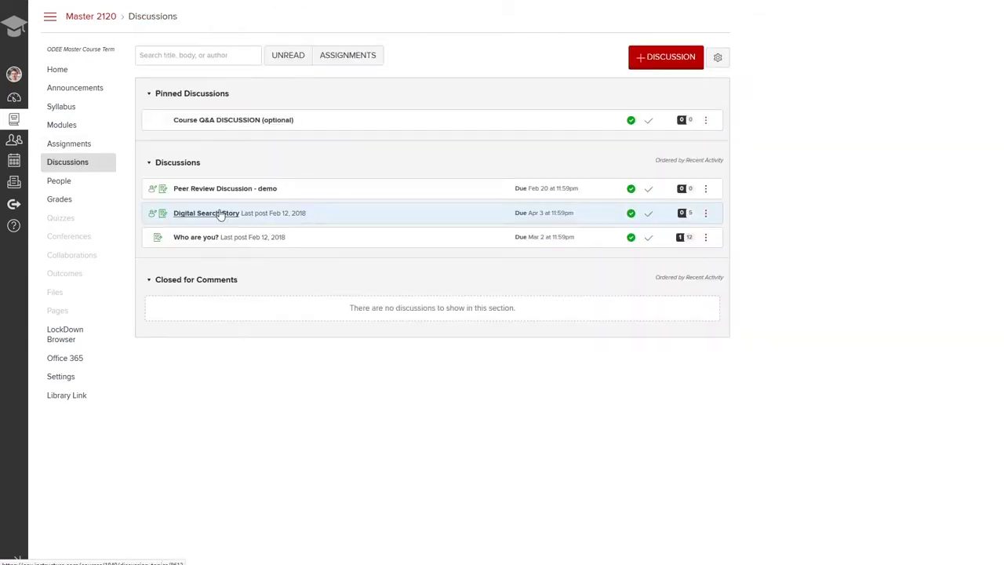
pyautogui.click(221, 213)
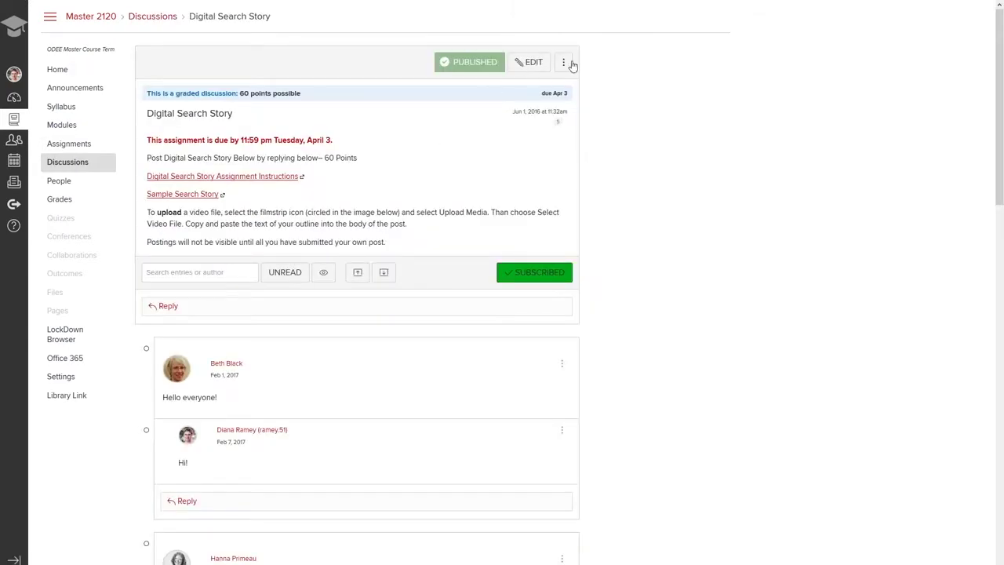
pyautogui.click(568, 66)
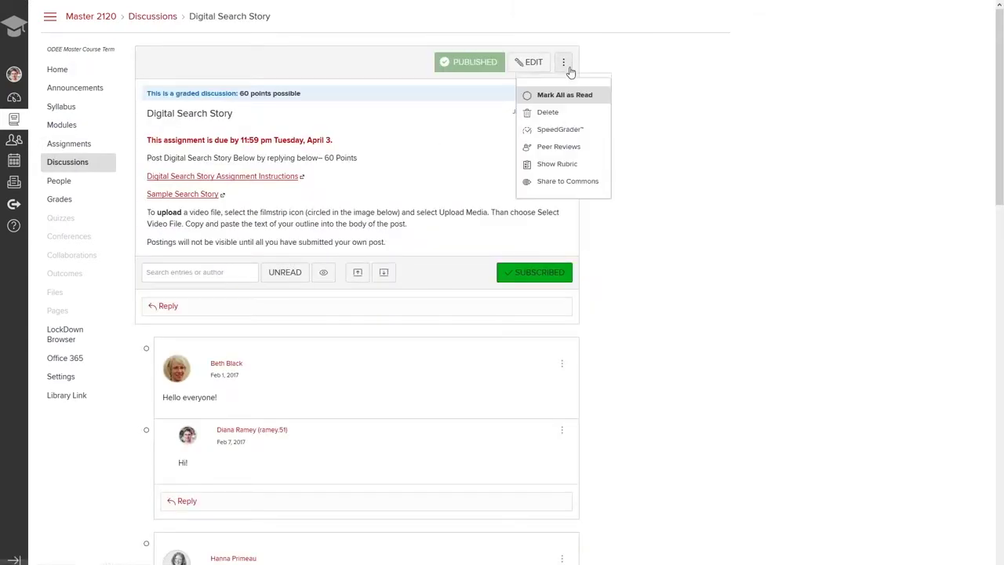
pyautogui.click(557, 147)
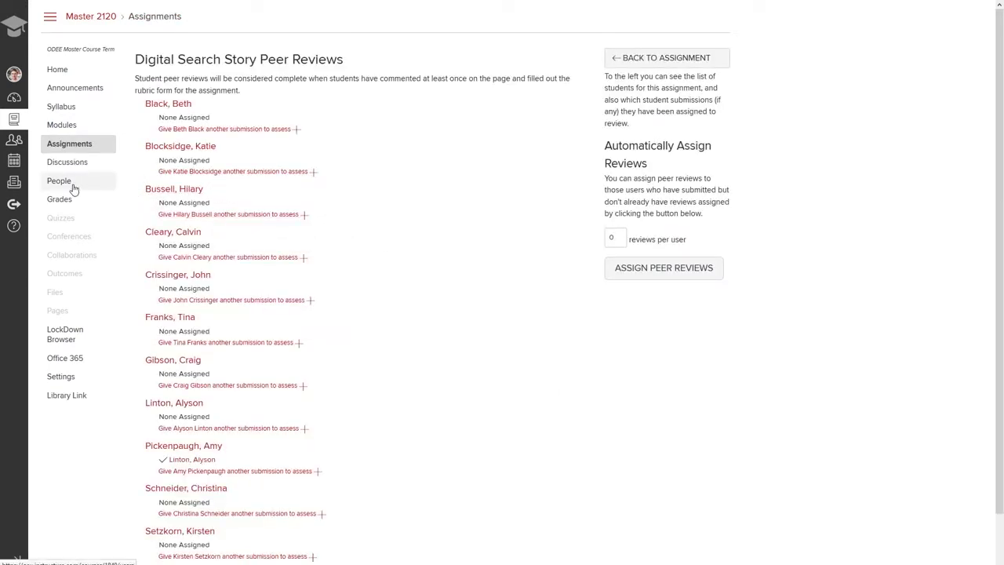
# In a new window, open the Digital Search Story Peer Review assignment in SpeedGrader.
pyautogui.rightClick(82, 147)
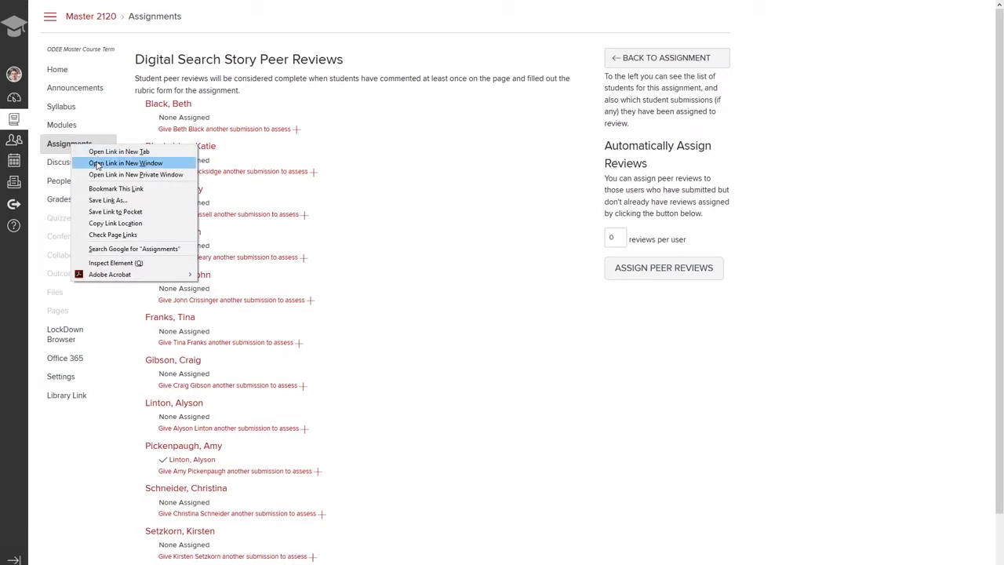
pyautogui.click(97, 163)
pyautogui.scroll(-3, 471, 266)
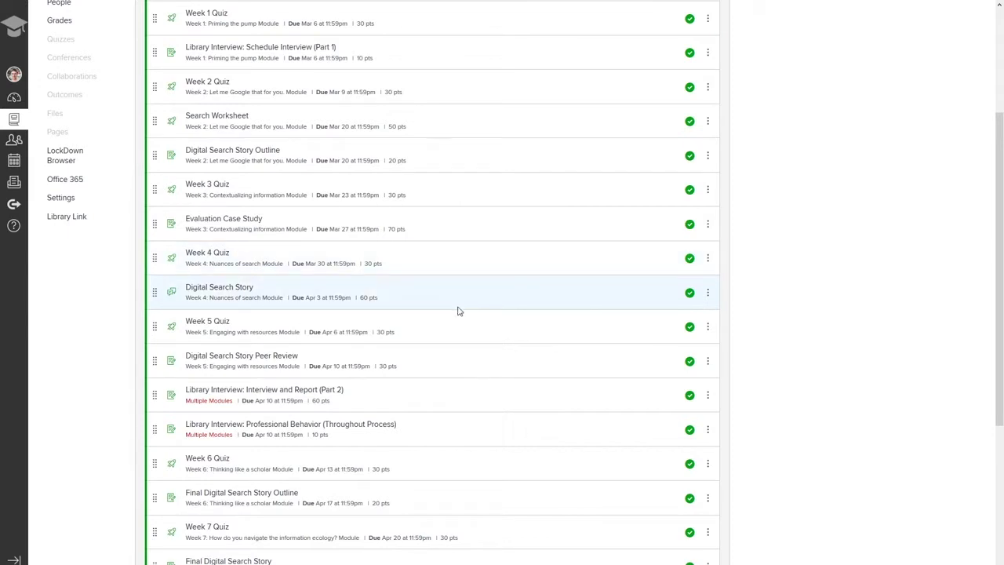
pyautogui.click(285, 357)
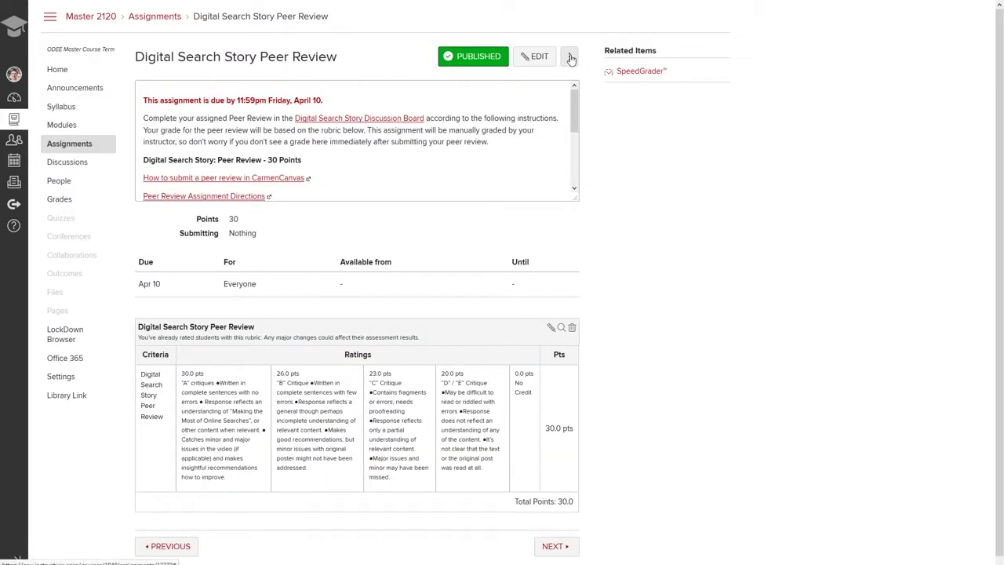
pyautogui.click(639, 71)
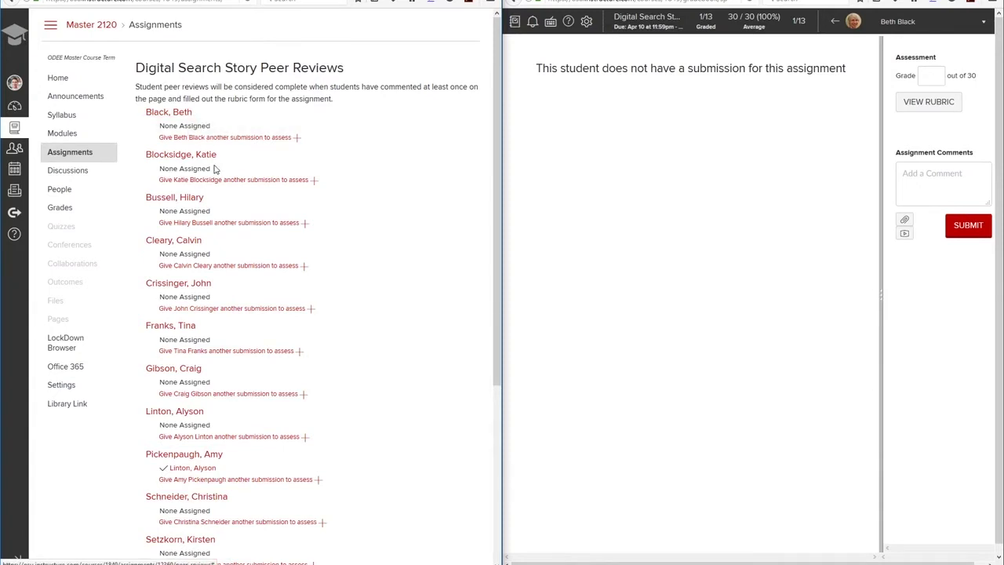
pyautogui.scroll(-1, 217, 163)
pyautogui.scroll(-2, 217, 166)
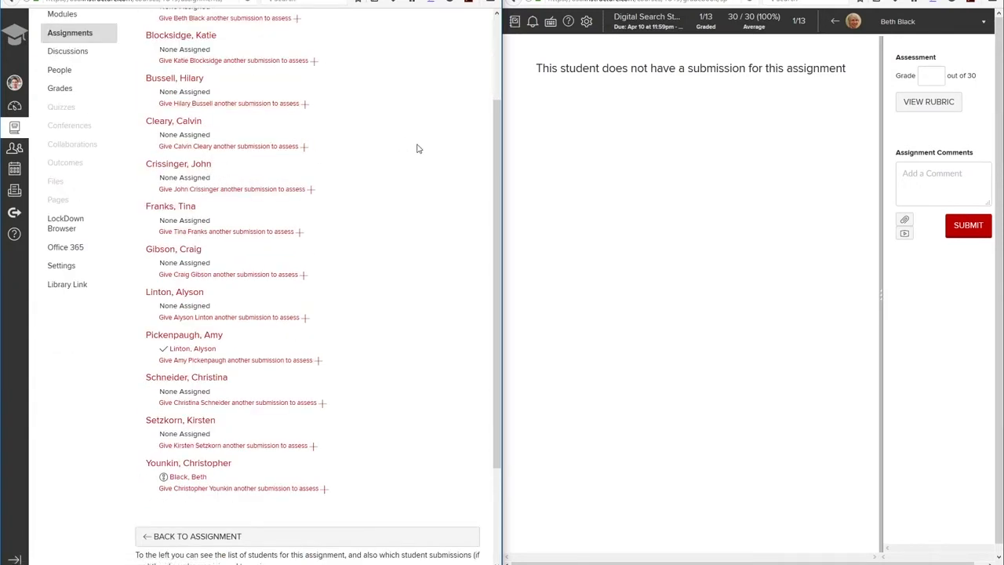
pyautogui.click(970, 28)
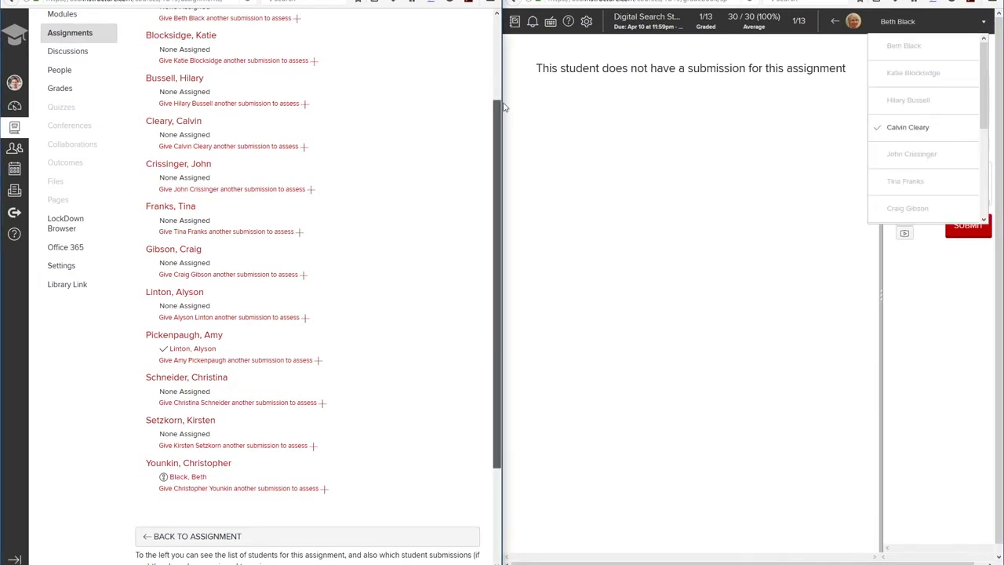
pyautogui.scroll(1, 289, 403)
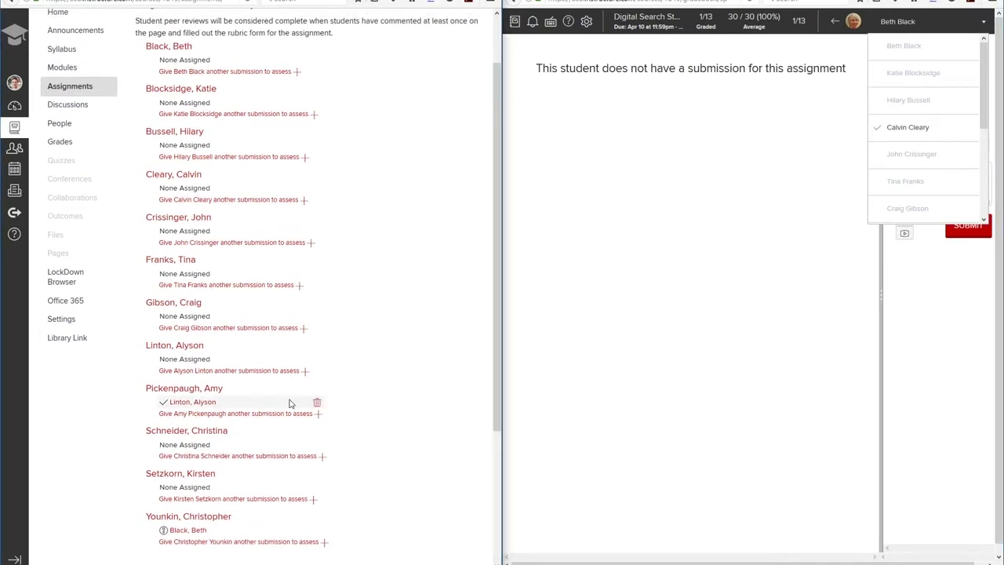
pyautogui.click(199, 402)
pyautogui.moveTo(480, 160); pyautogui.dragTo(479, 379)
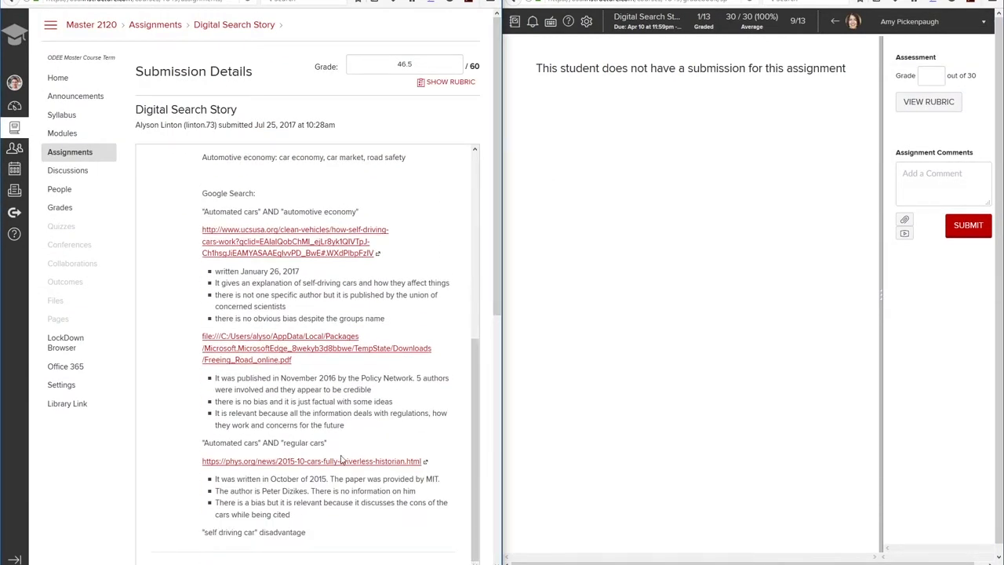
pyautogui.click(447, 82)
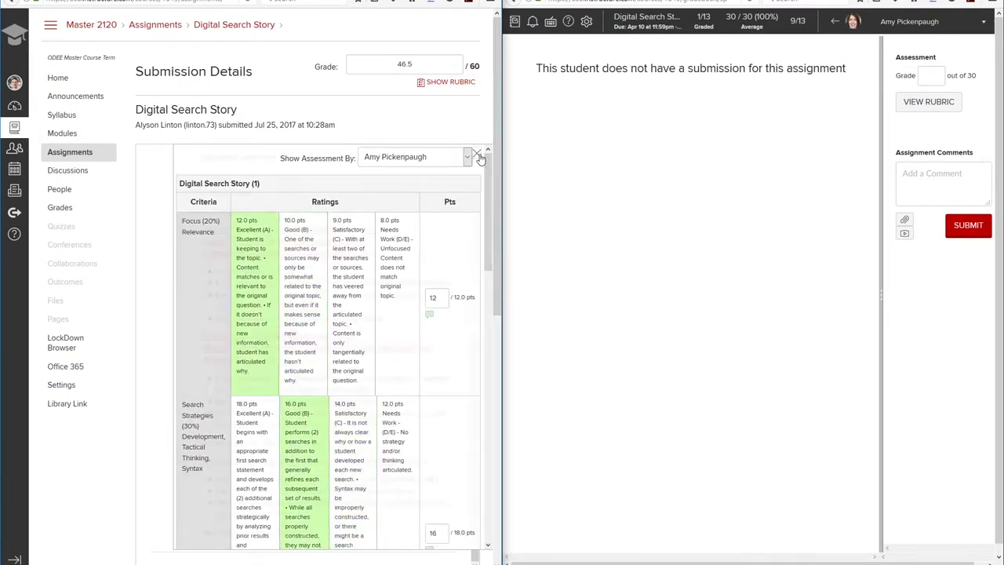
pyautogui.click(476, 153)
pyautogui.scroll(-3, 493, 202)
pyautogui.scroll(-4, 492, 202)
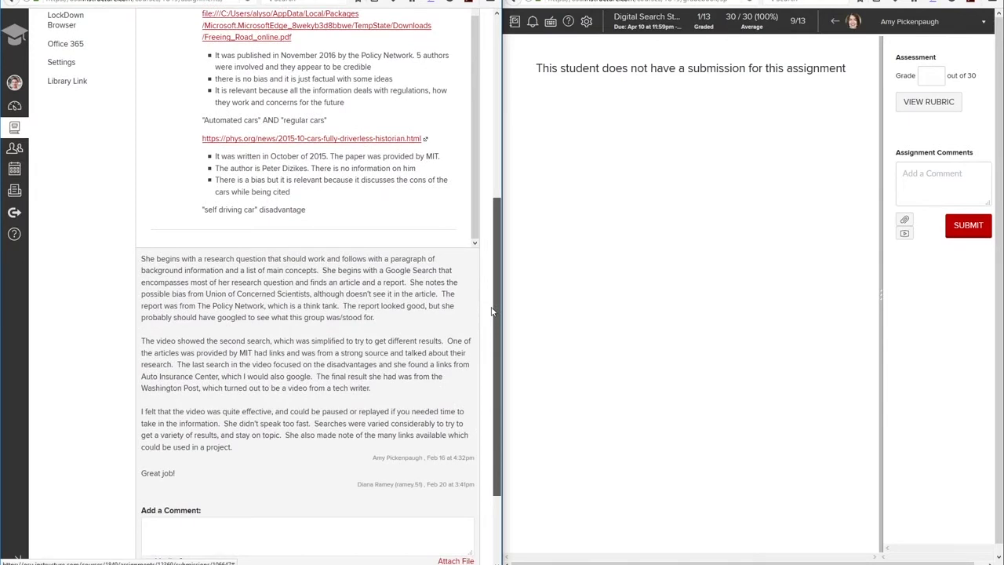
pyautogui.scroll(-2, 491, 315)
pyautogui.scroll(-1, 491, 315)
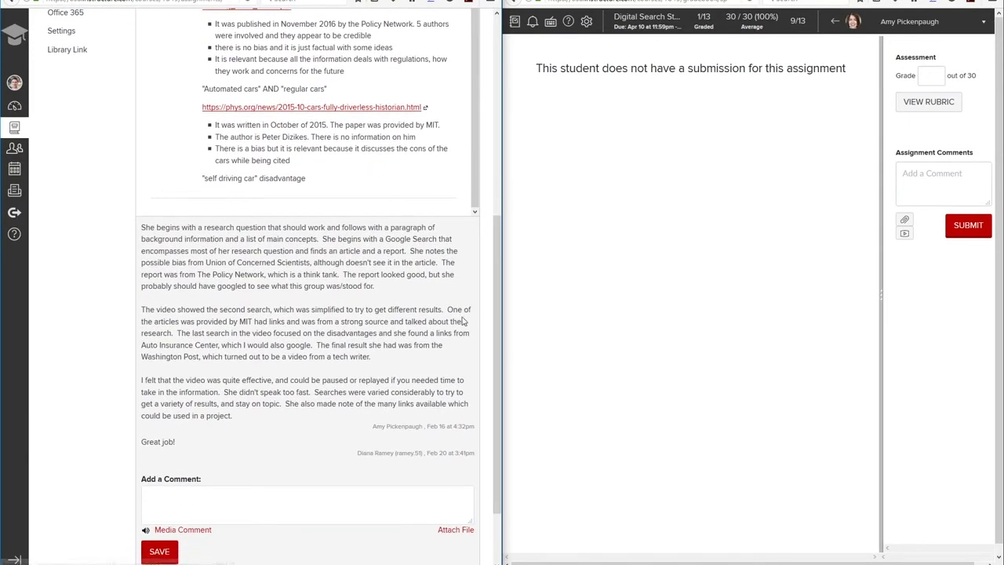
pyautogui.click(929, 102)
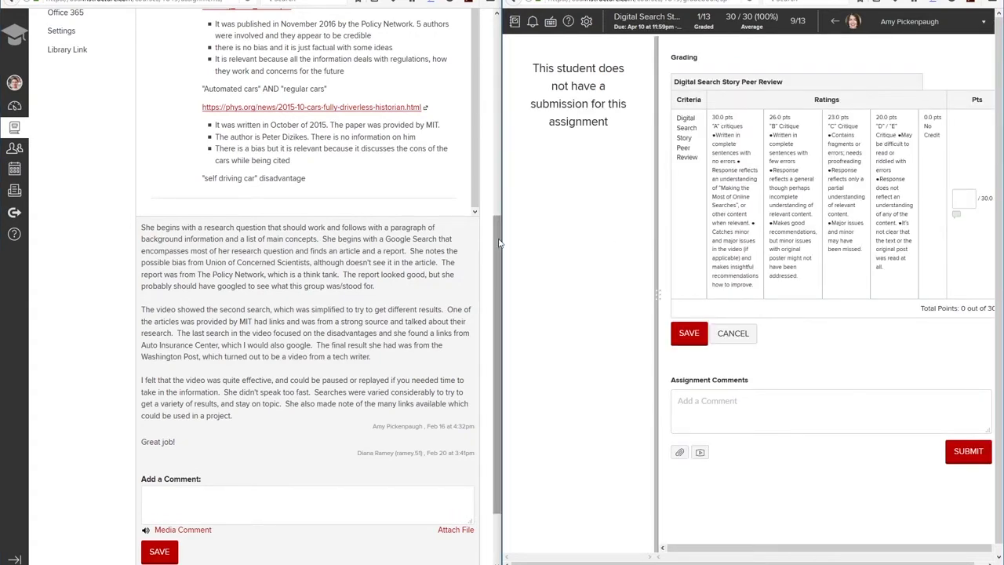
pyautogui.moveTo(499, 243)
pyautogui.mouseDown()
pyautogui.moveTo(510, 187)
pyautogui.moveTo(505, 209)
pyautogui.mouseUp()
pyautogui.scroll(2, 509, 185)
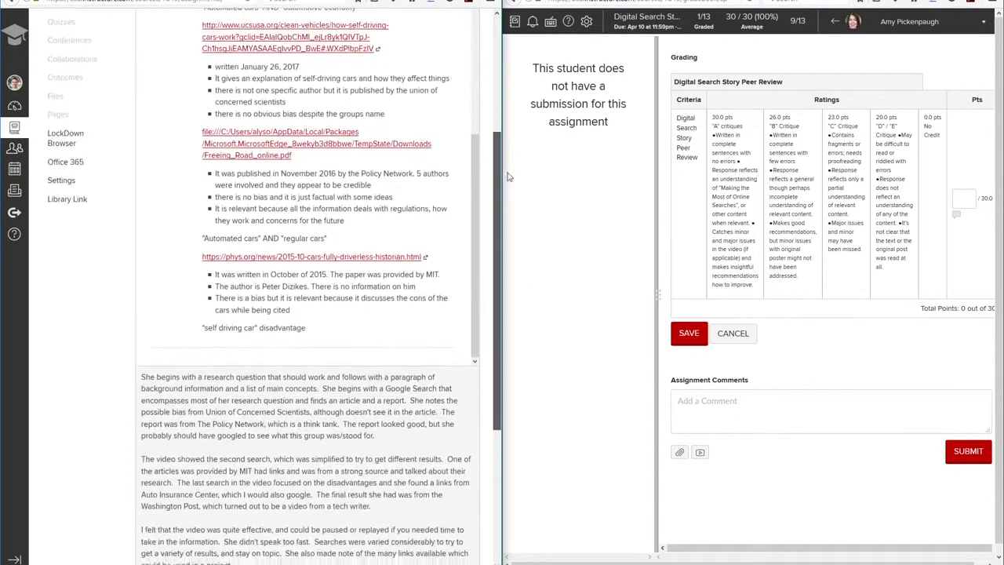
pyautogui.scroll(-3, 506, 175)
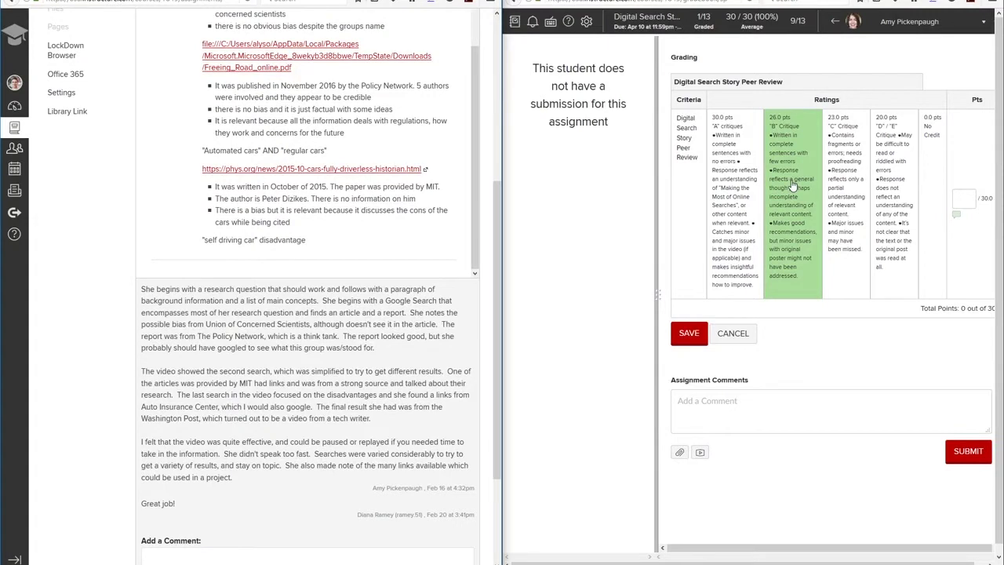
pyautogui.click(749, 189)
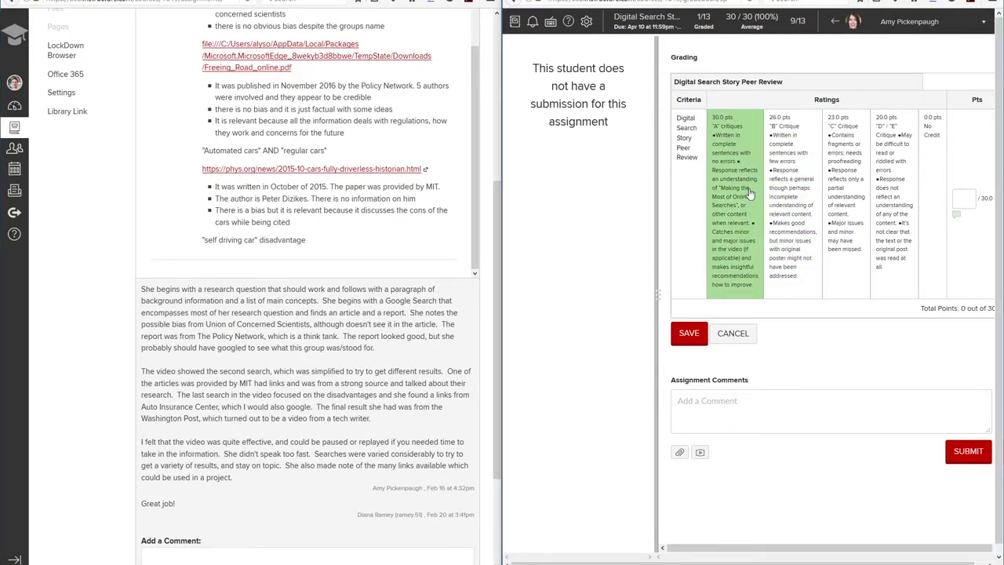
pyautogui.click(792, 410)
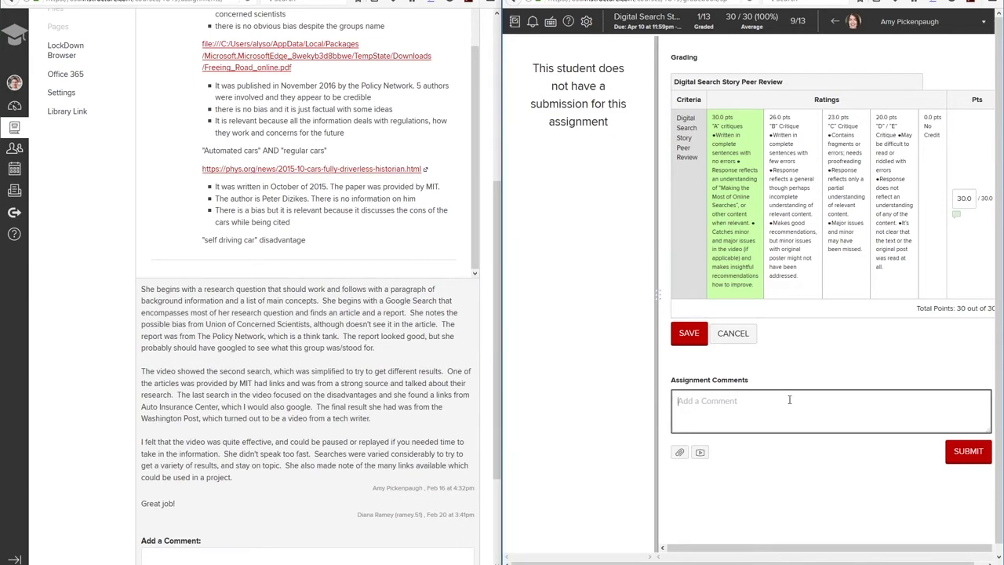
pyautogui.click(689, 334)
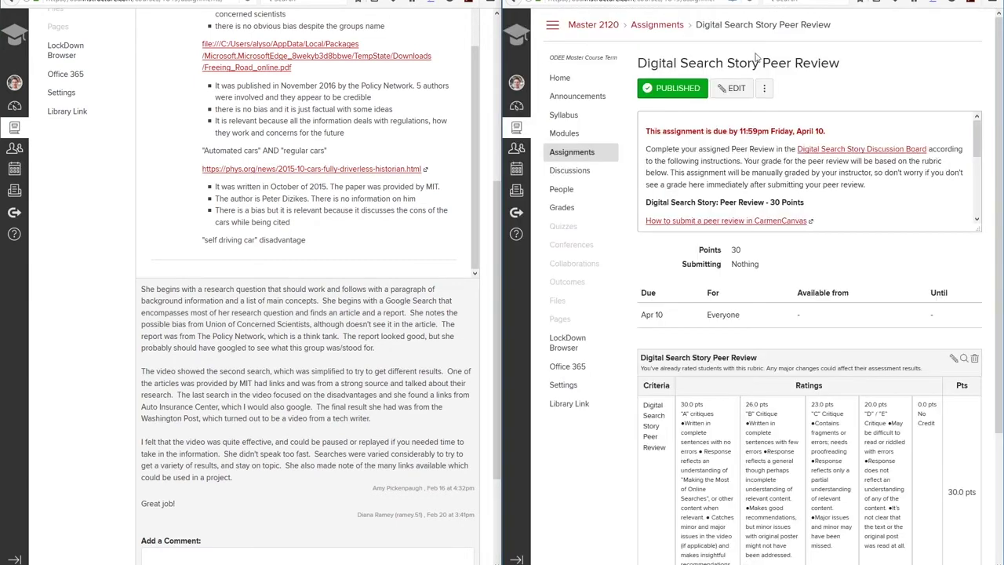
# Open the gradebook at the Digital Search Story Peer Review column showing Amy's 30.
pyautogui.click(563, 208)
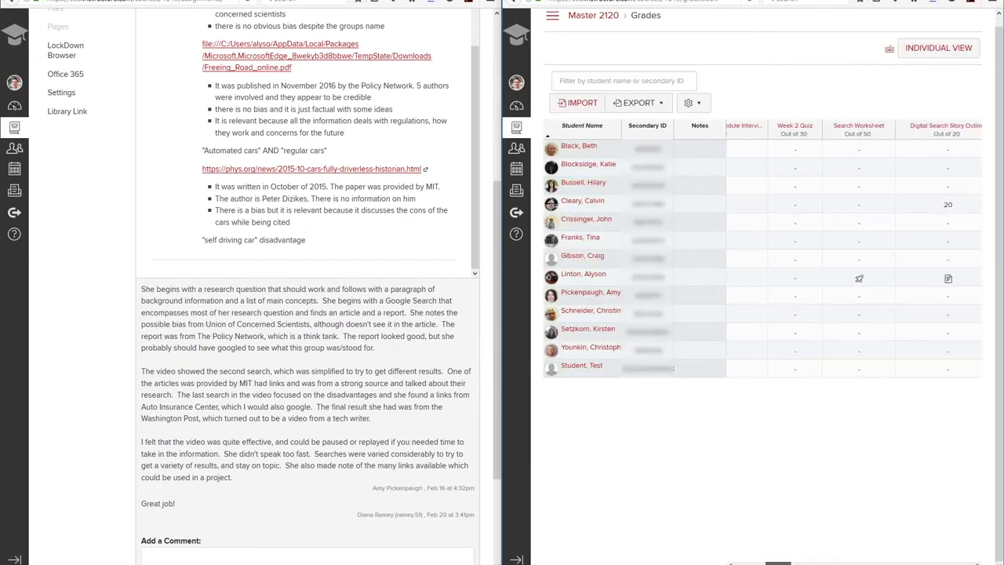
pyautogui.hscroll(2, 853, 251)
pyautogui.hscroll(2, 853, 250)
pyautogui.hscroll(2, 853, 251)
pyautogui.hscroll(2, 853, 251)
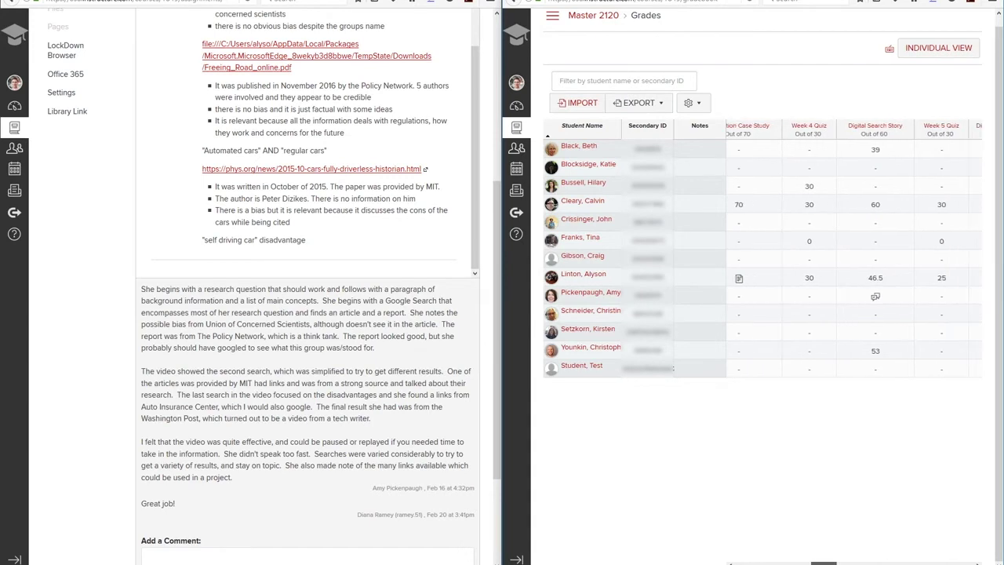
pyautogui.moveTo(815, 562); pyautogui.dragTo(836, 559)
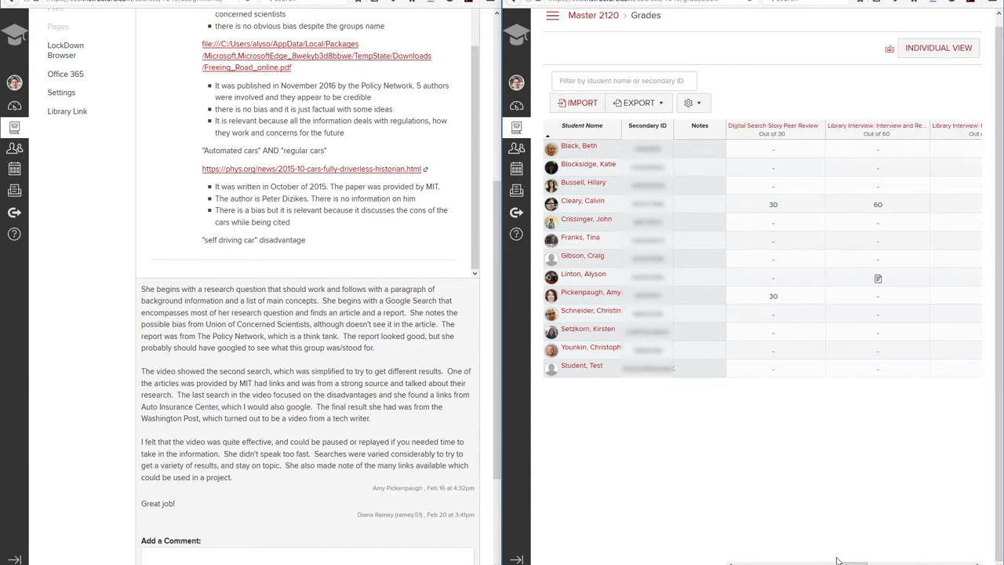